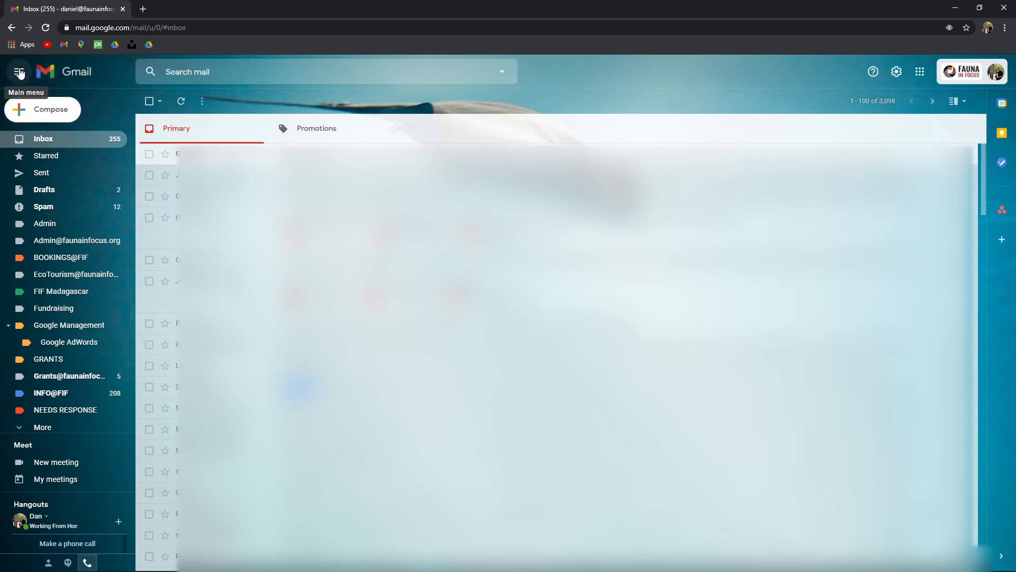
- Collapse the main menu to its compact form and expand it again, twice
click(20, 77)
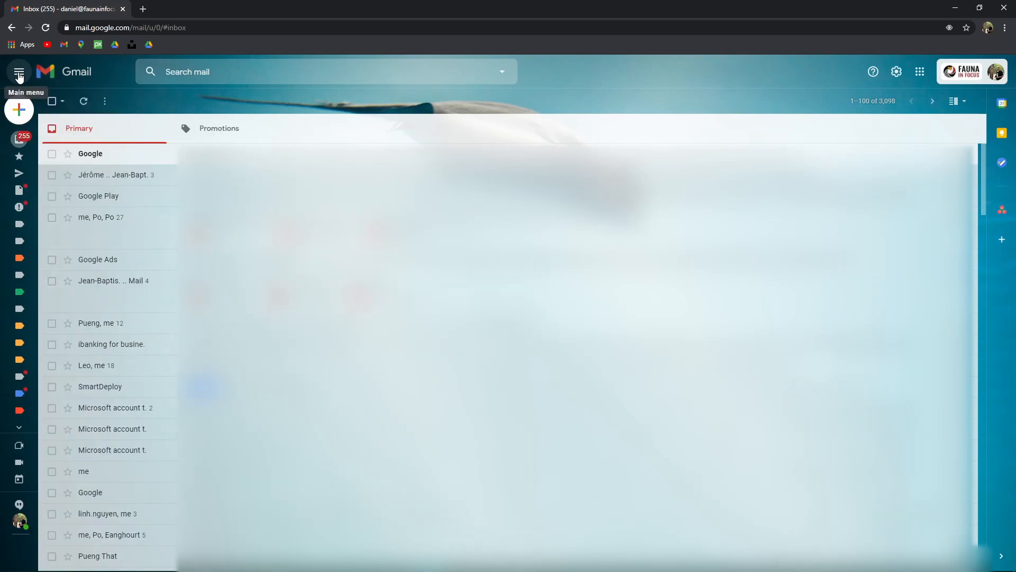
click(19, 77)
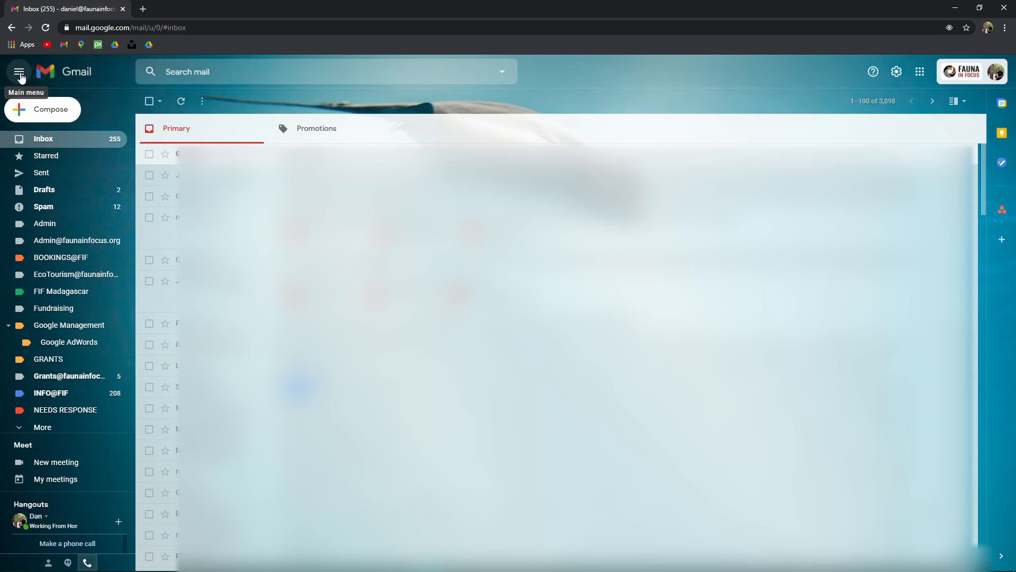
click(19, 77)
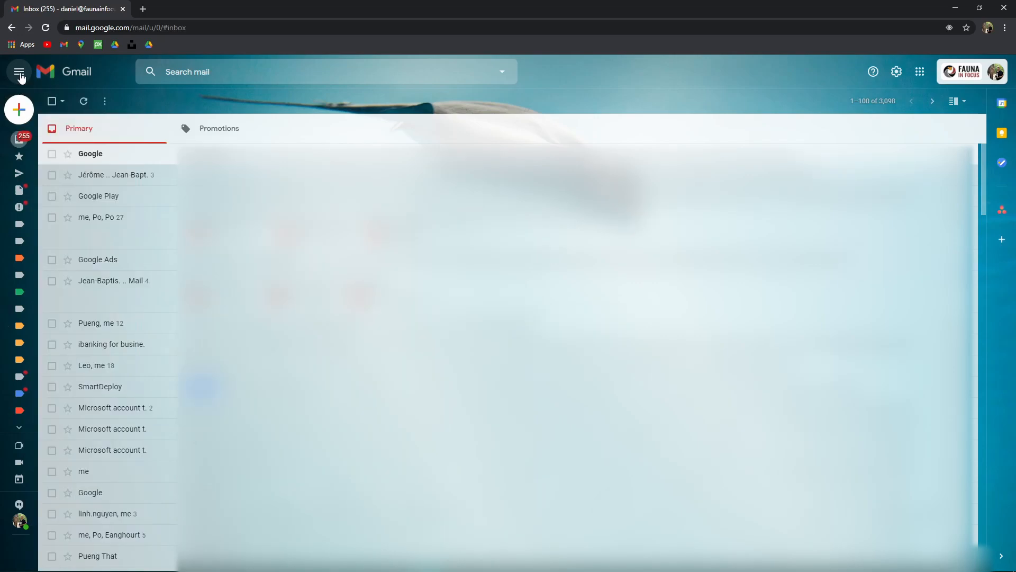
click(20, 77)
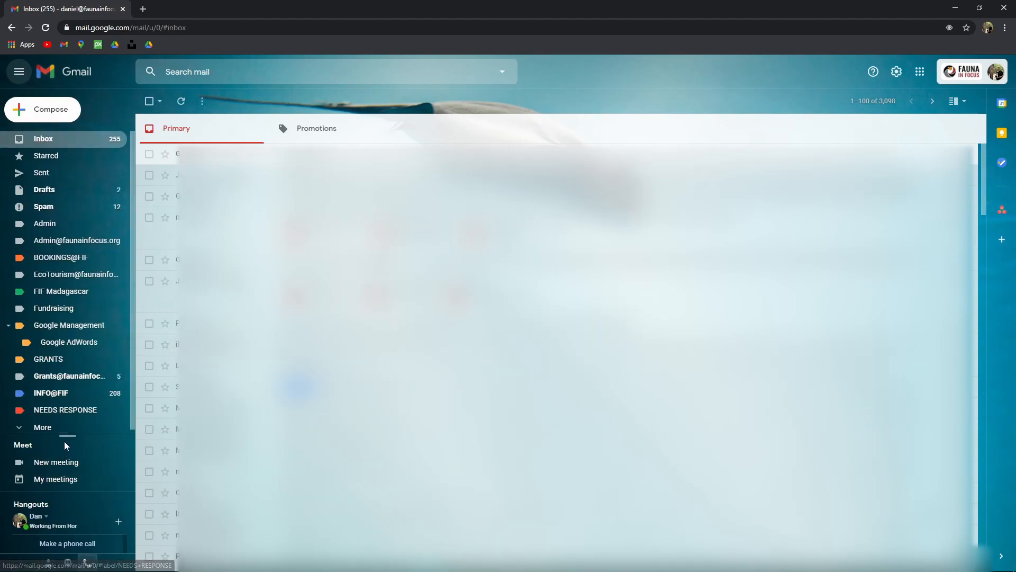
- Shrink the label list above the Meet section, look through its labels, and restore the list's height
drag(65, 435, 79, 332)
mouse_move(132, 219)
mouse_down()
mouse_move(133, 284)
mouse_move(131, 234)
mouse_up()
scroll(58, 249, up, 1)
scroll(56, 249, down, 2)
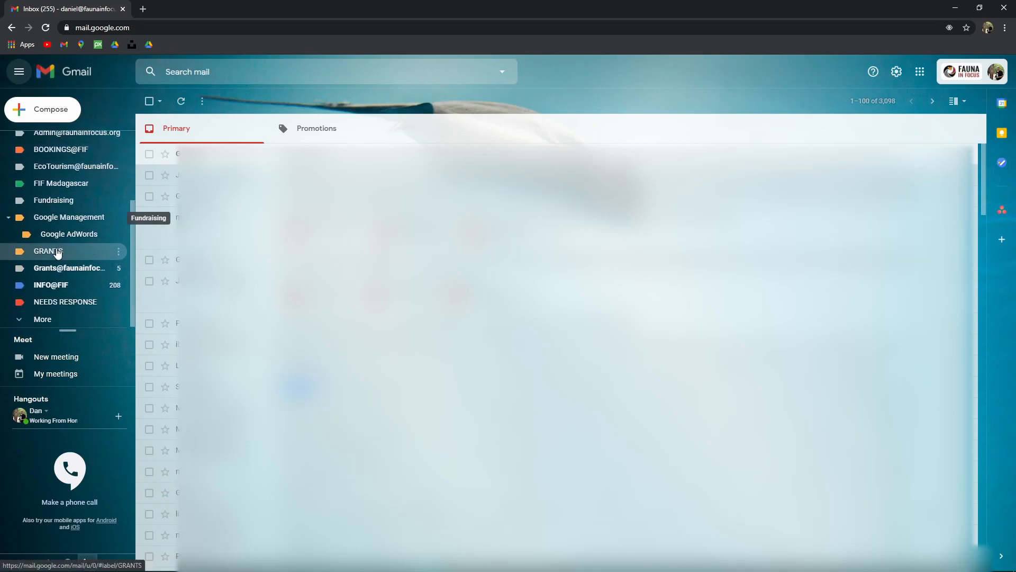
drag(68, 331, 67, 439)
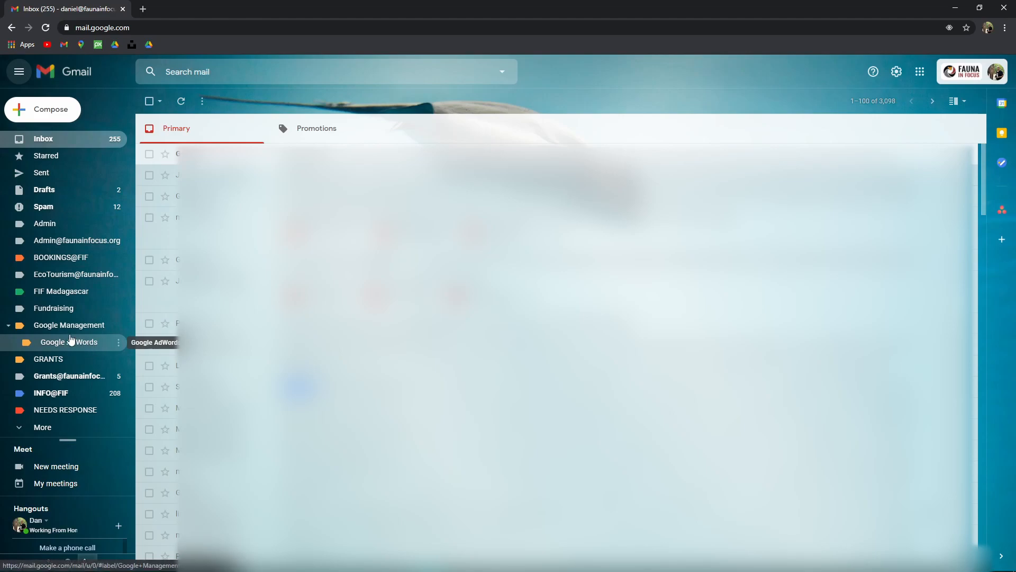
- Expand the label list to include the labels hidden under More
click(38, 429)
click(20, 431)
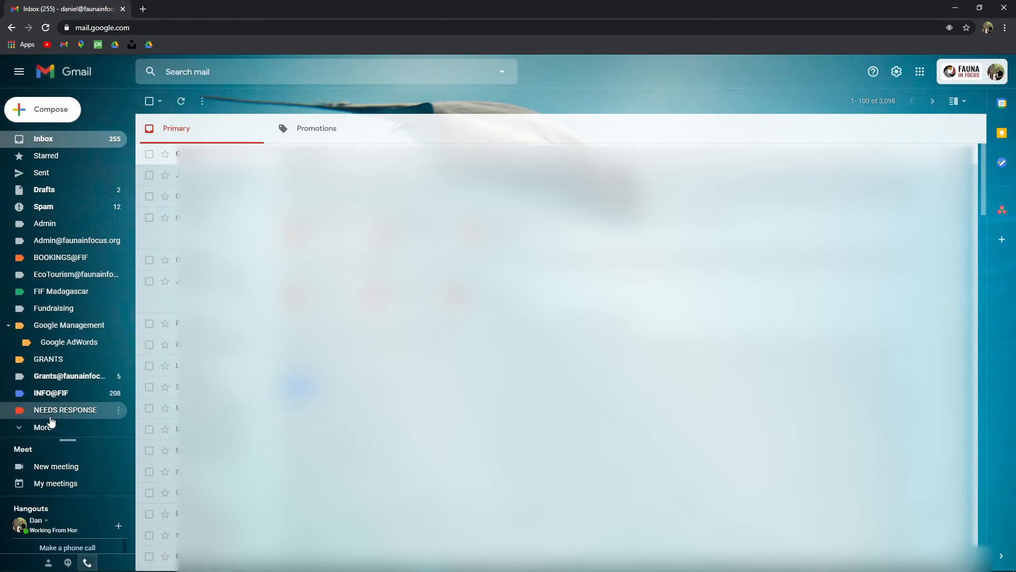
mouse_move(63, 411)
mouse_down()
mouse_move(56, 435)
mouse_move(56, 408)
mouse_move(51, 516)
mouse_move(51, 411)
mouse_up()
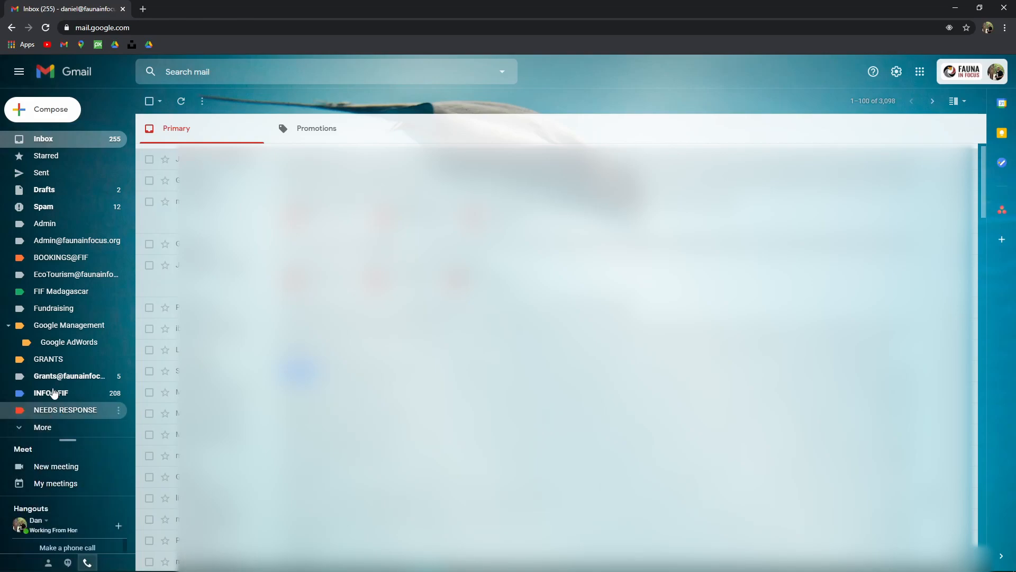
click(53, 432)
drag(53, 411, 74, 408)
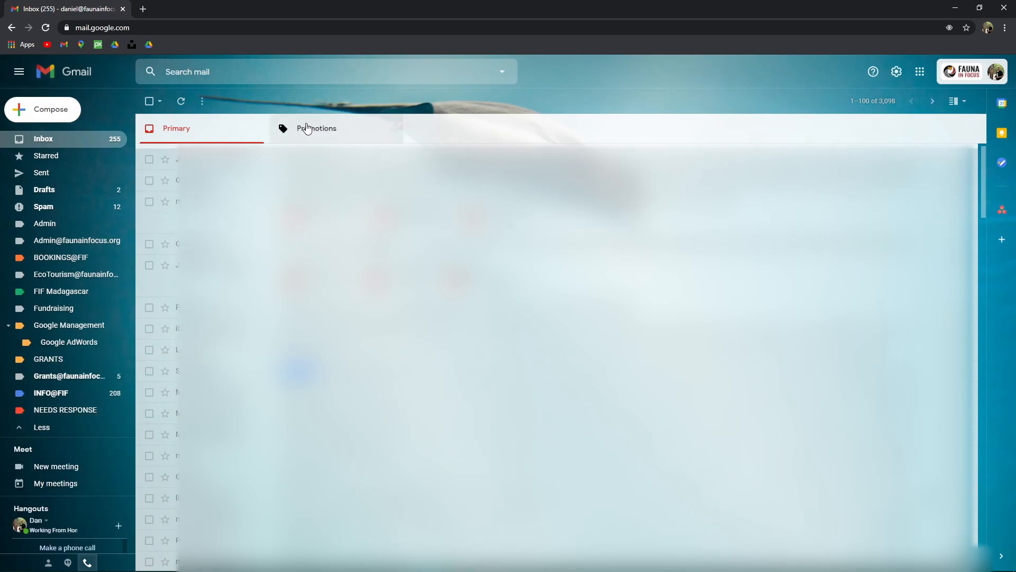
- View the Promotions category of the inbox and return to the Primary category
click(334, 137)
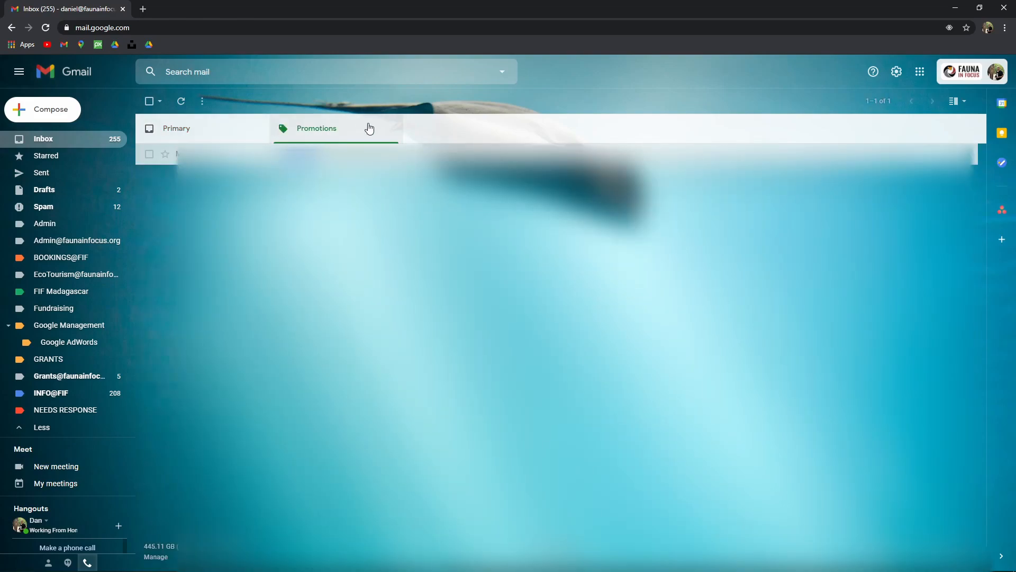
click(236, 131)
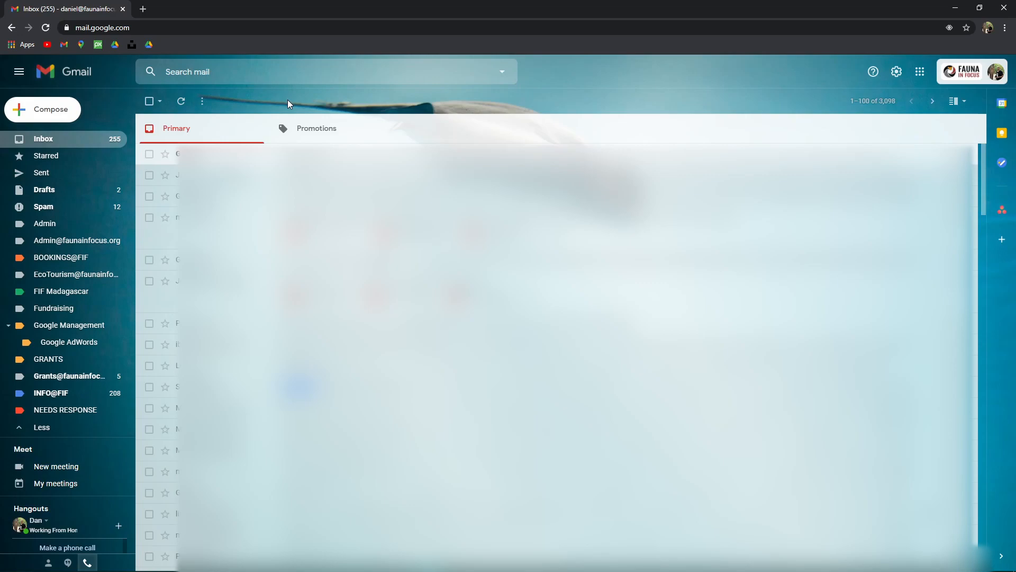
click(318, 128)
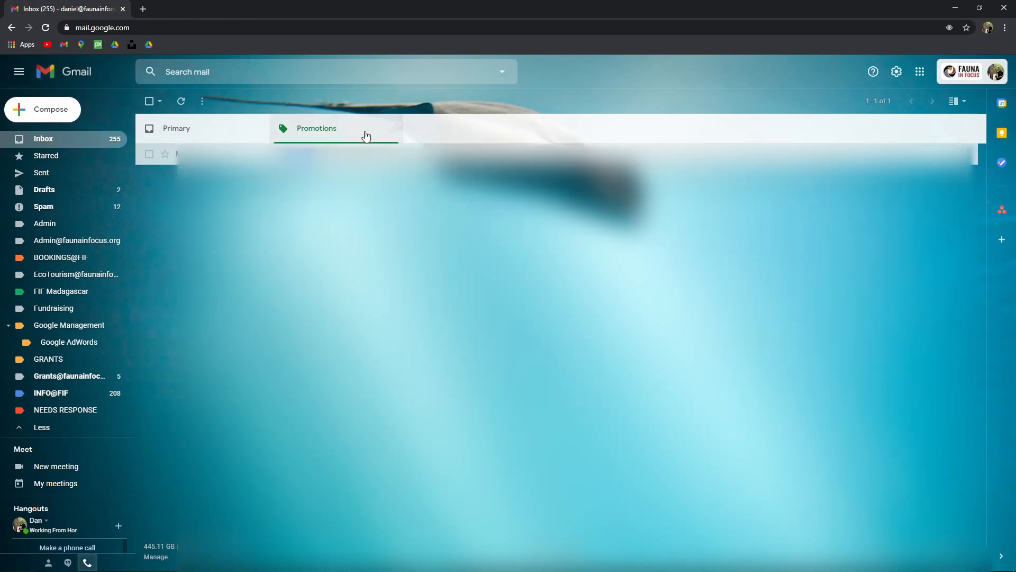
click(215, 131)
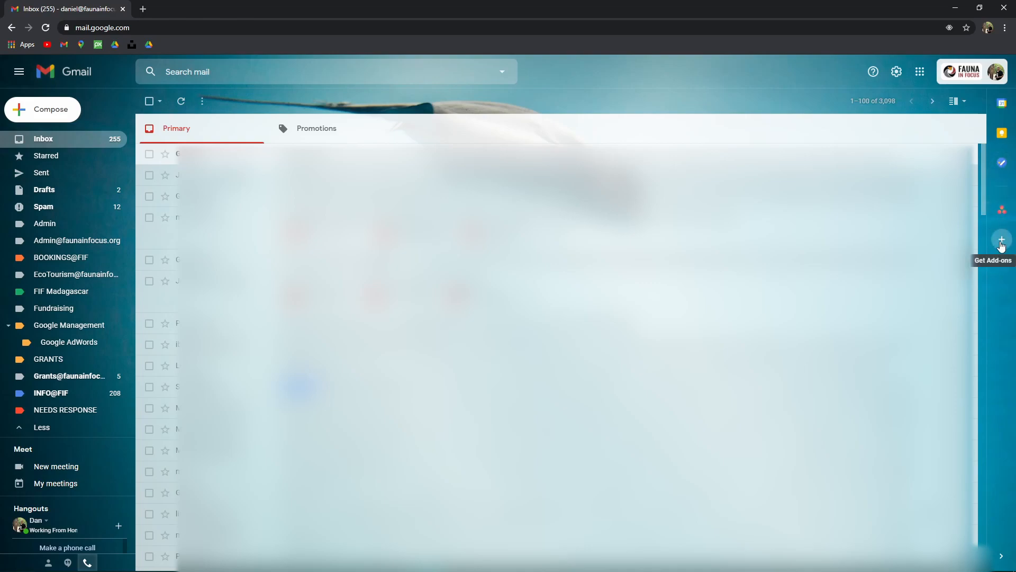
- Turn on the split pane for the inbox and preview the first three messages in it
click(962, 104)
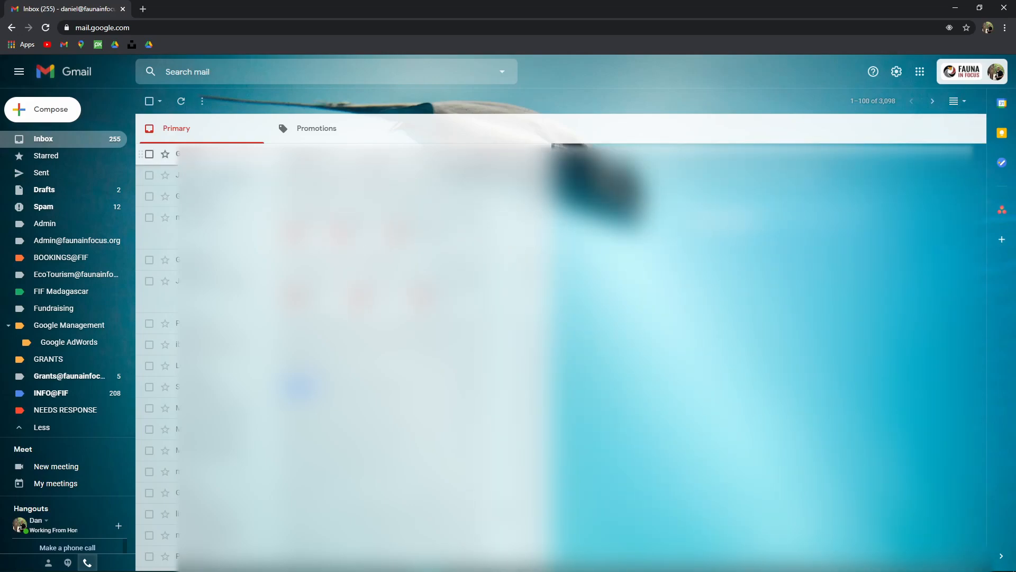
click(381, 155)
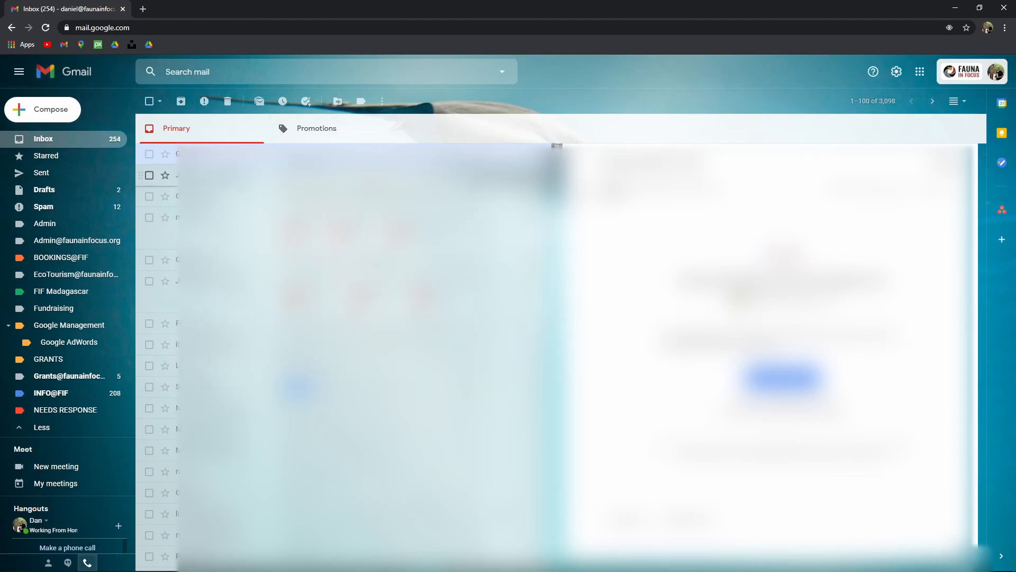
click(378, 175)
click(377, 196)
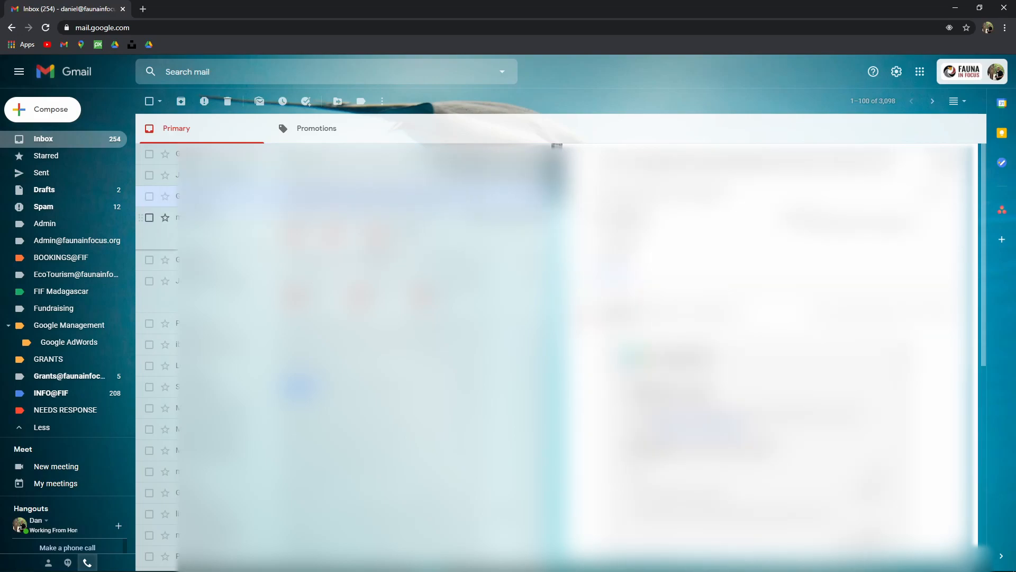
click(377, 154)
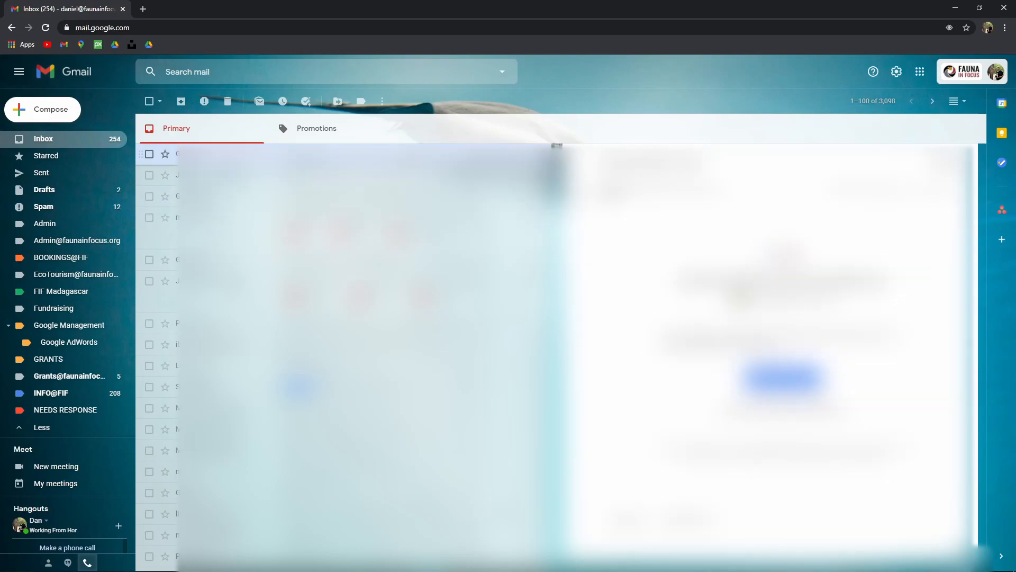
- Open the second message in full view with the split pane off, return to the inbox and restore the split pane
click(954, 101)
click(377, 175)
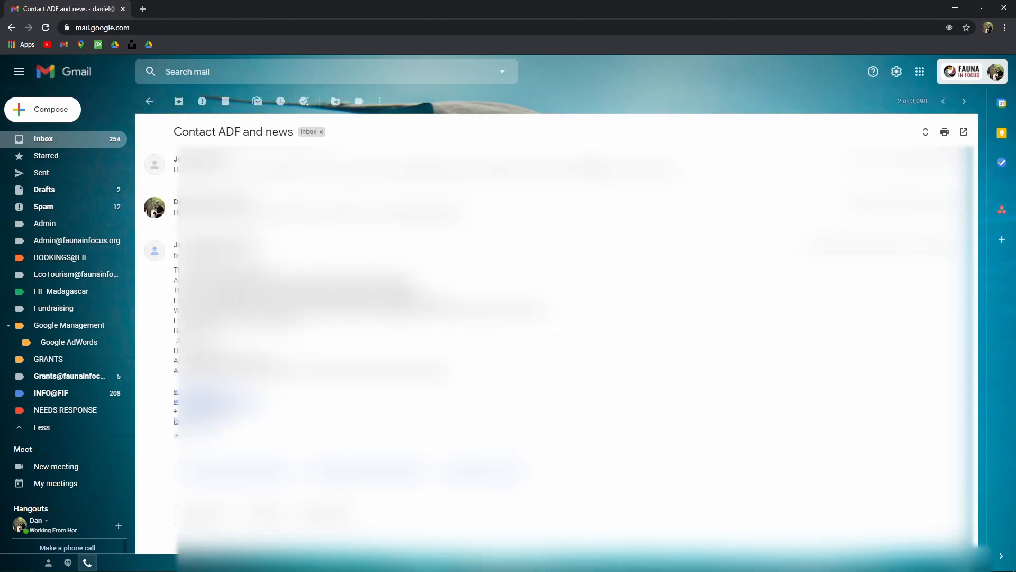
click(149, 102)
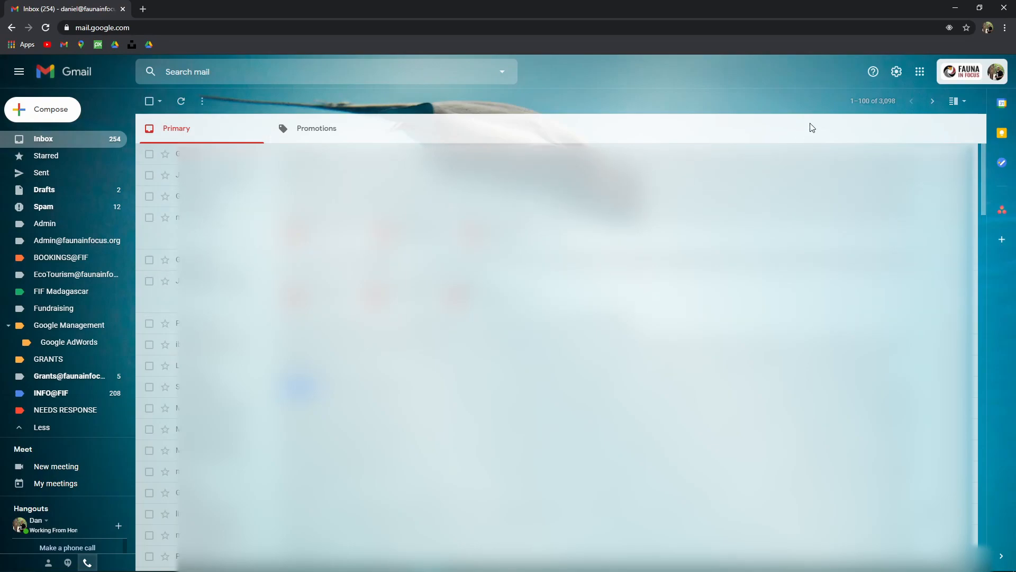
click(955, 101)
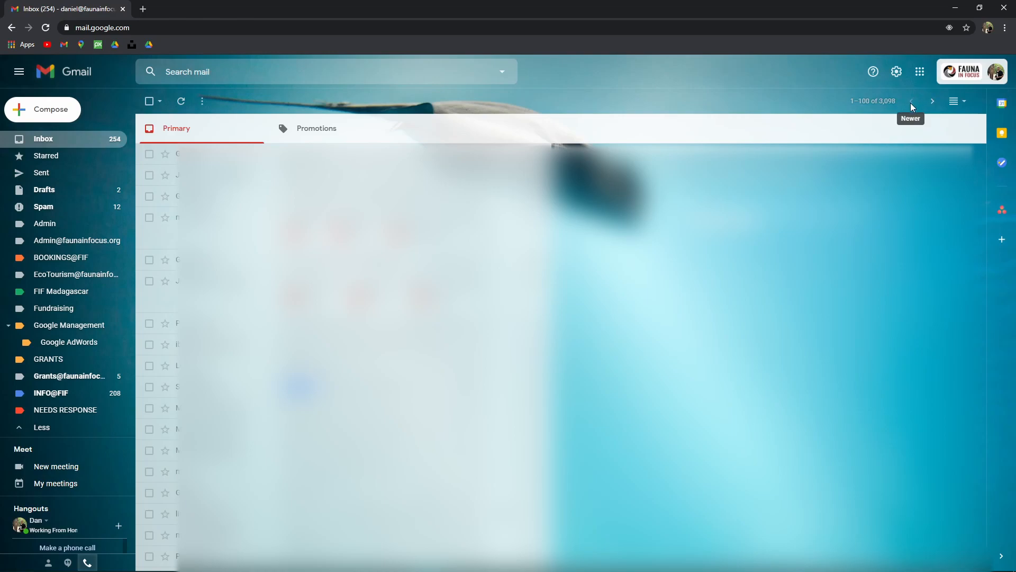
- Browse the inbox to its next page of older messages and return to the newest ones
scroll(561, 349, down, 5)
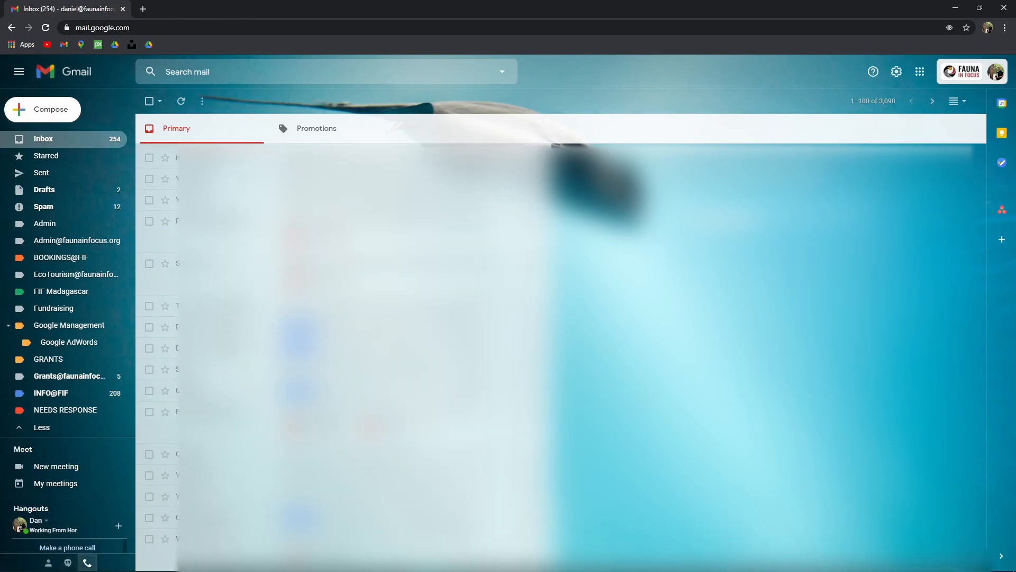
click(933, 101)
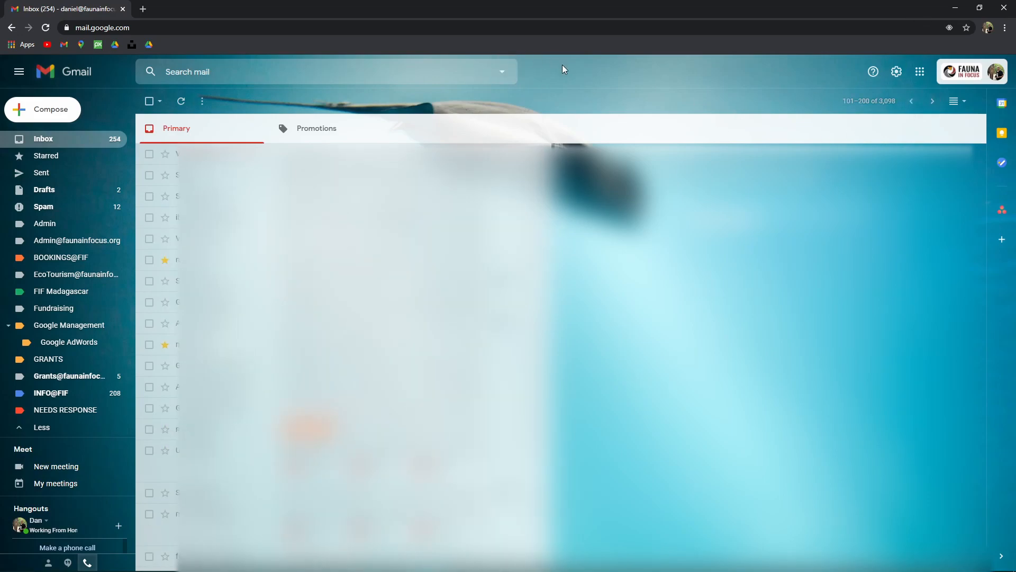
click(911, 100)
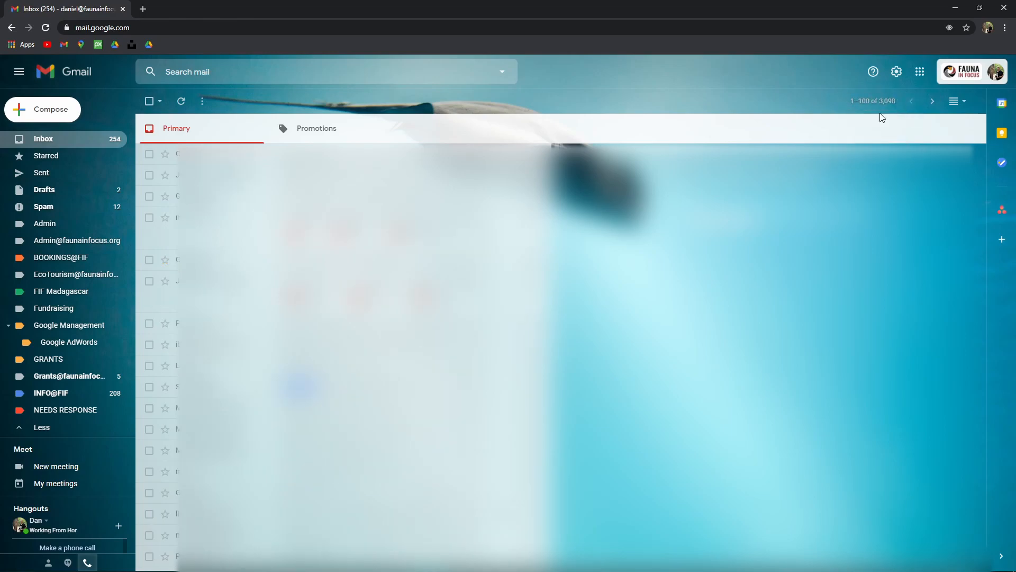
click(849, 101)
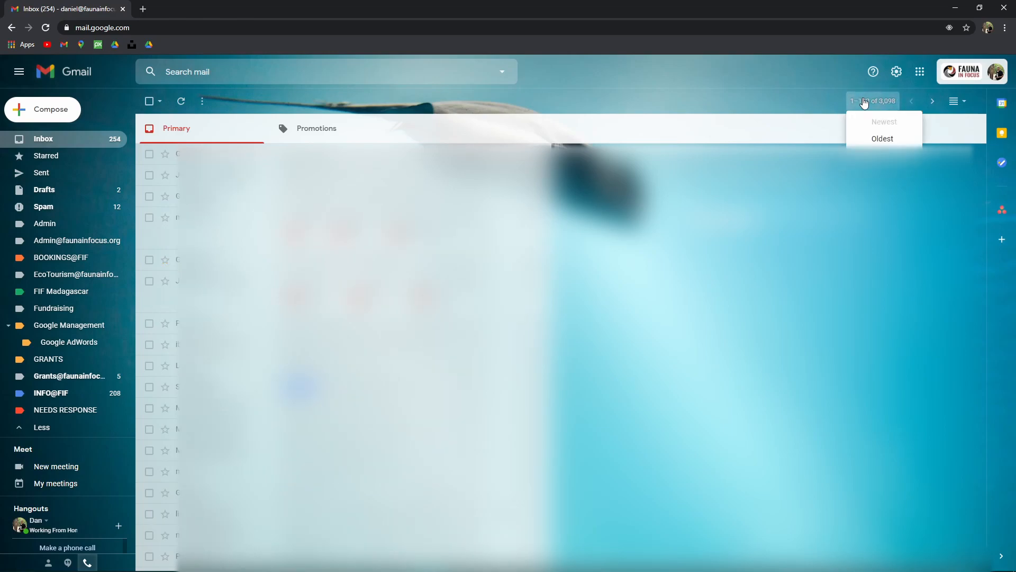
click(883, 121)
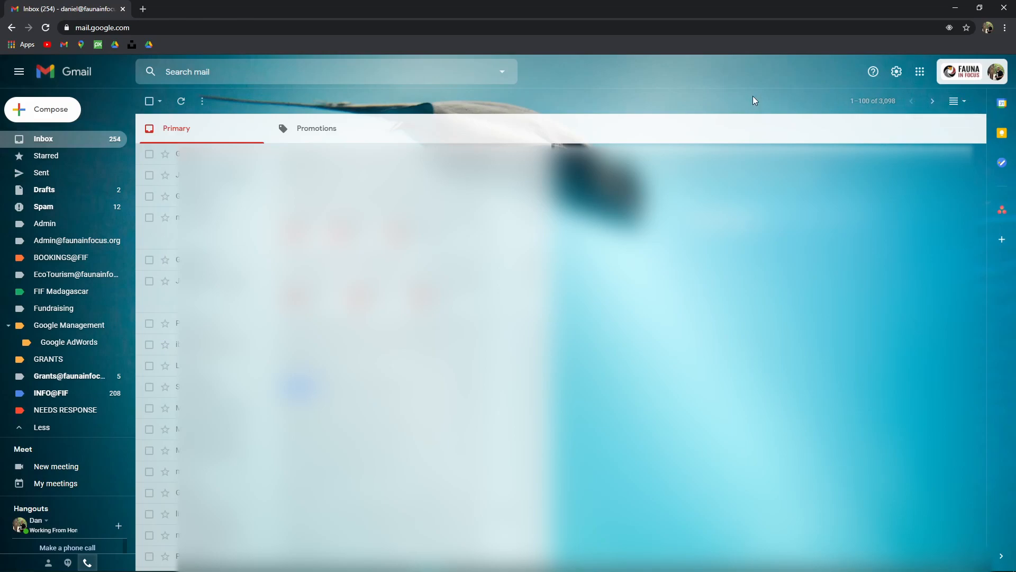
- Select and deselect all messages on the inbox page, and view the bulk selection options
click(149, 102)
click(149, 103)
click(160, 101)
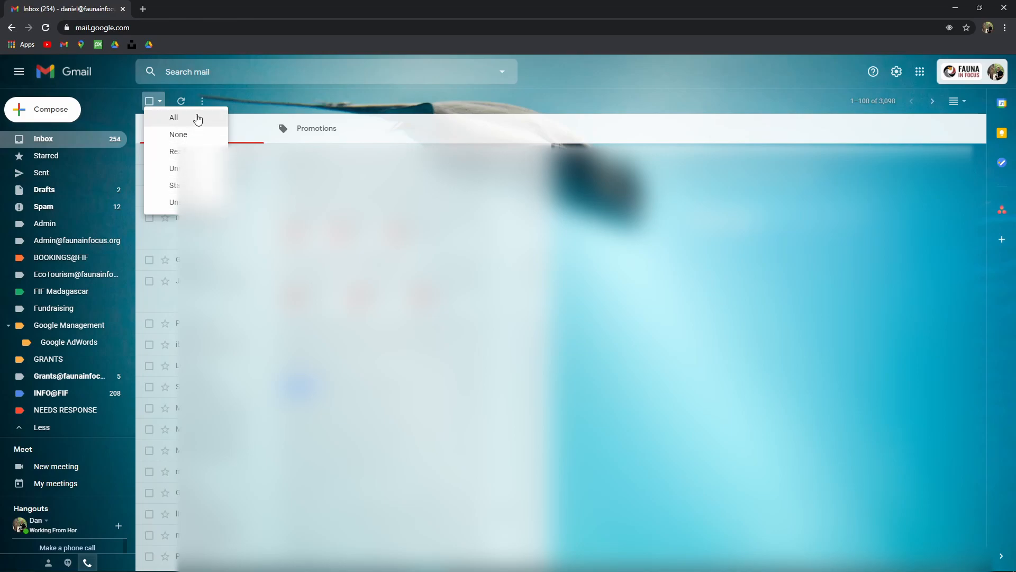
click(265, 100)
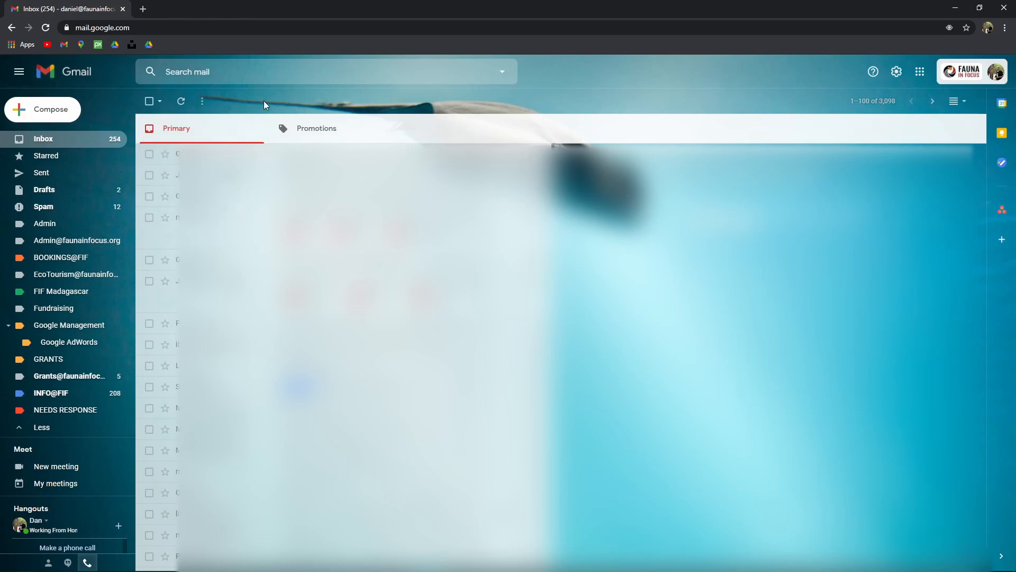
- Select the second, sixth and tenth messages in the Primary inbox
click(149, 175)
click(149, 217)
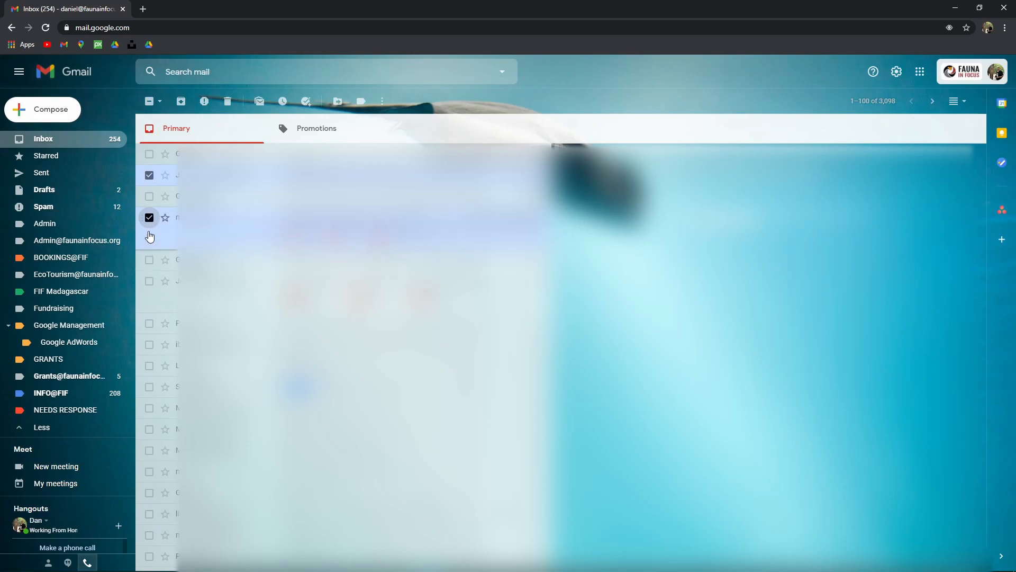
click(148, 218)
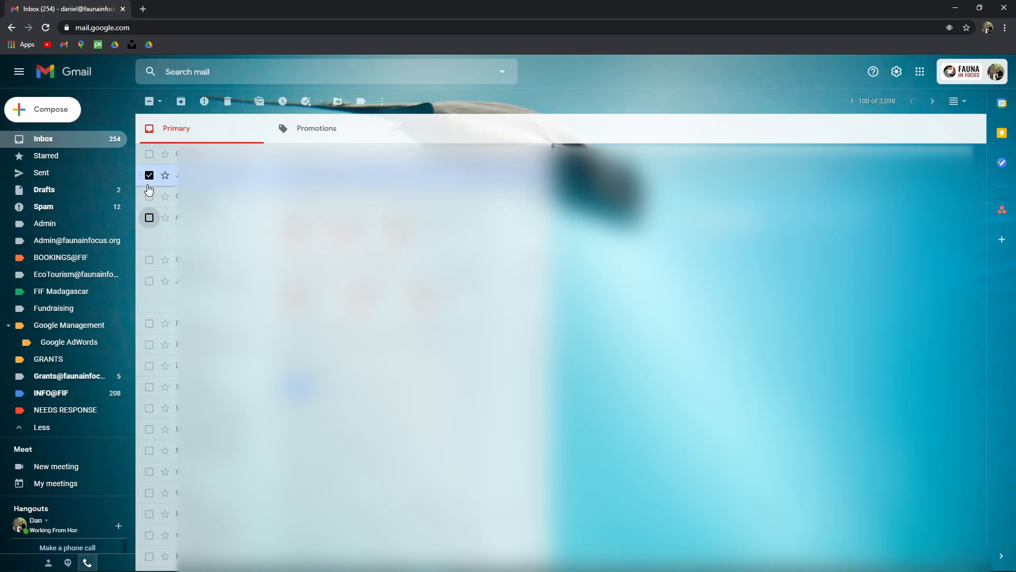
click(159, 101)
click(150, 281)
click(150, 387)
click(158, 106)
click(518, 102)
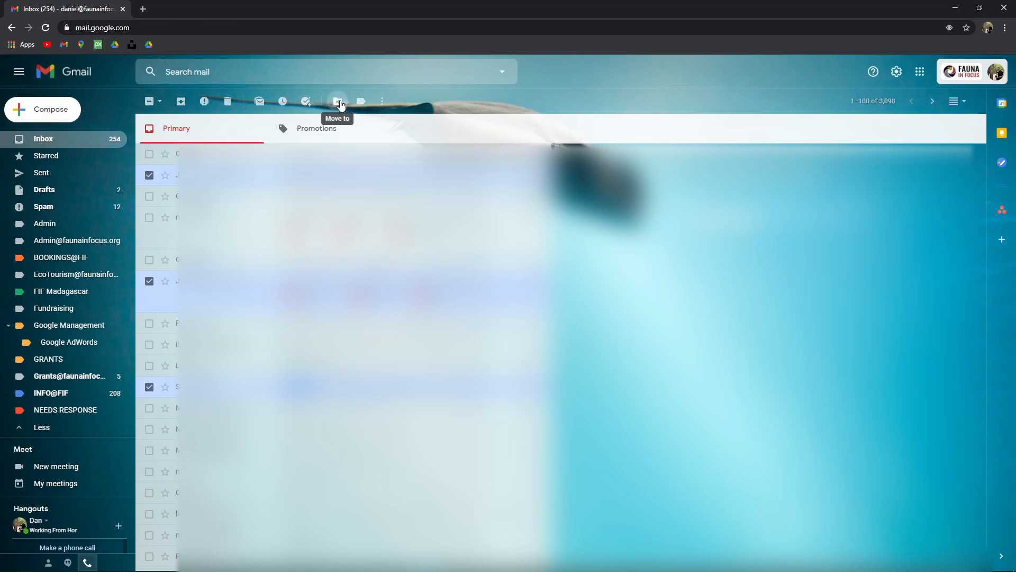
- View the Move to and Label as options for the selected messages without applying either
click(339, 102)
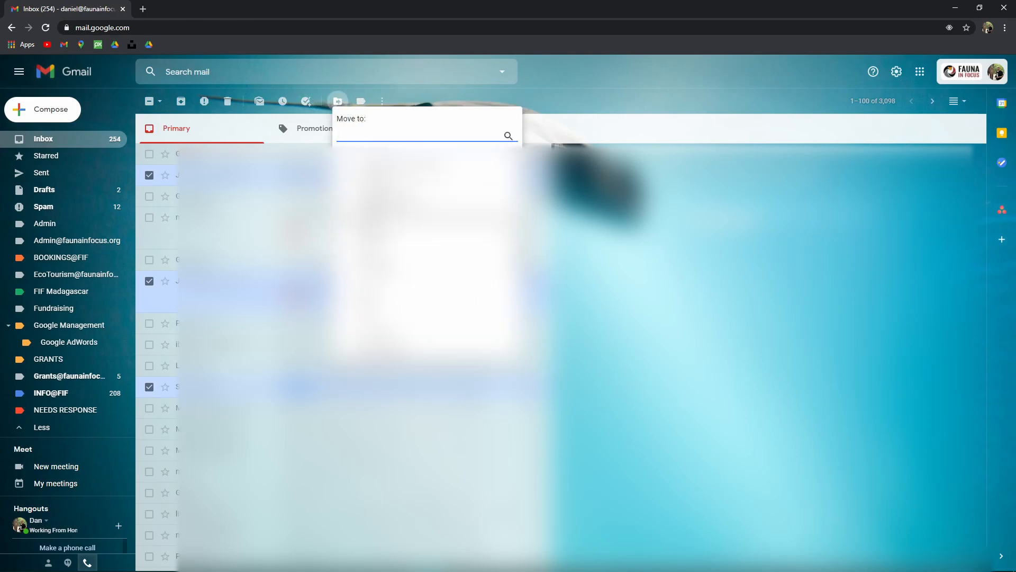
click(361, 100)
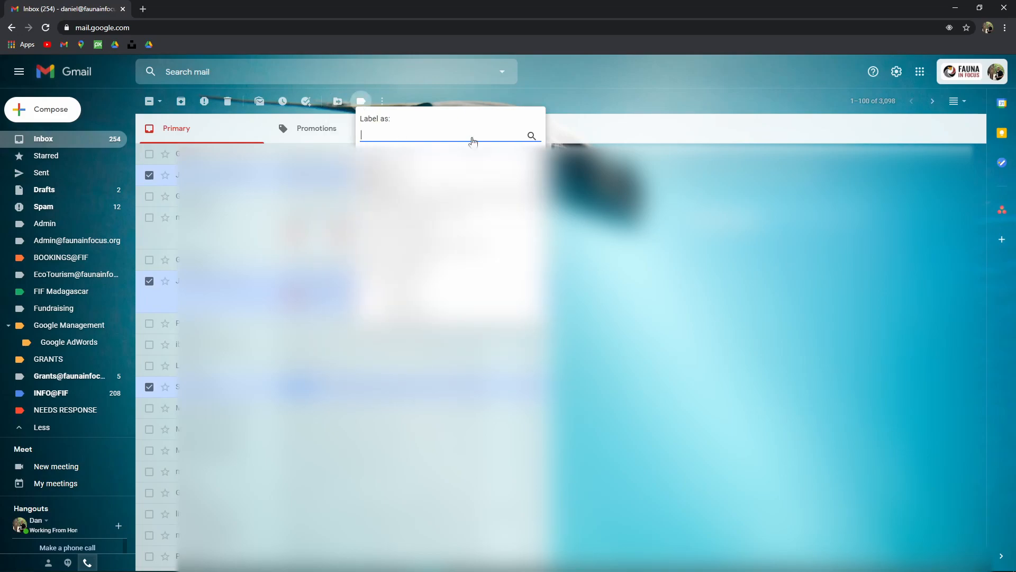
click(529, 80)
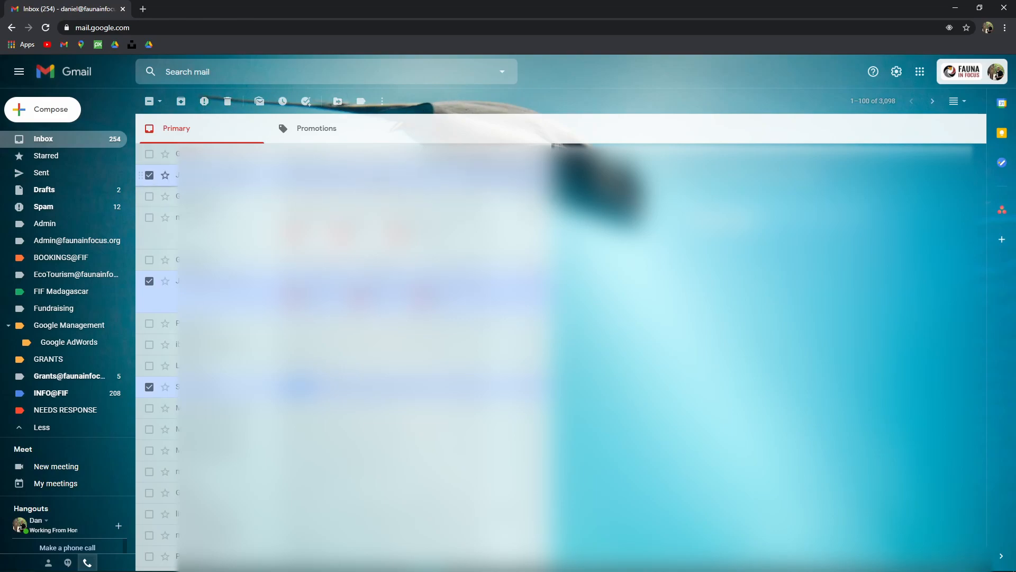
- Deselect the second, sixth and tenth messages
click(150, 175)
click(149, 280)
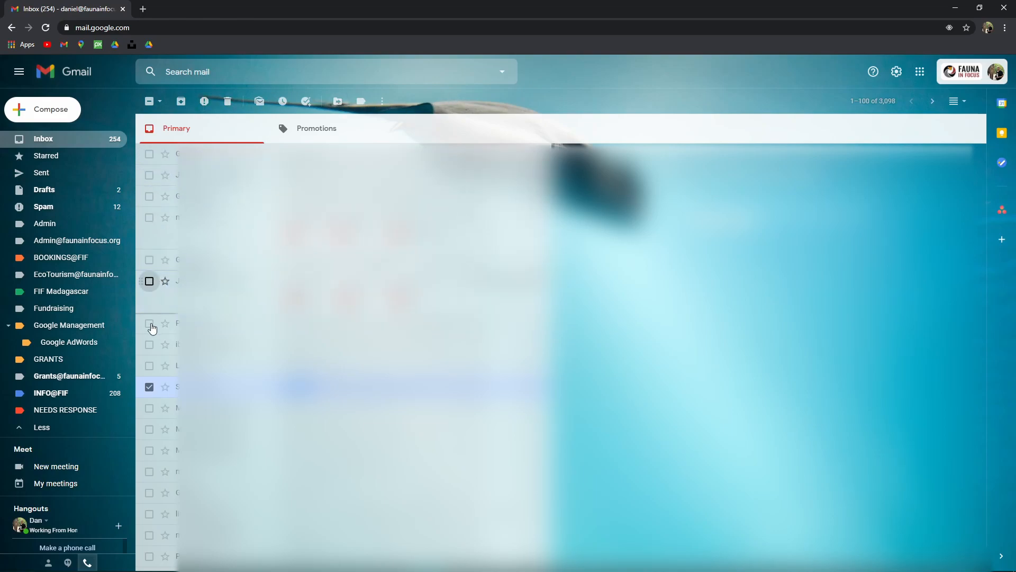
click(149, 386)
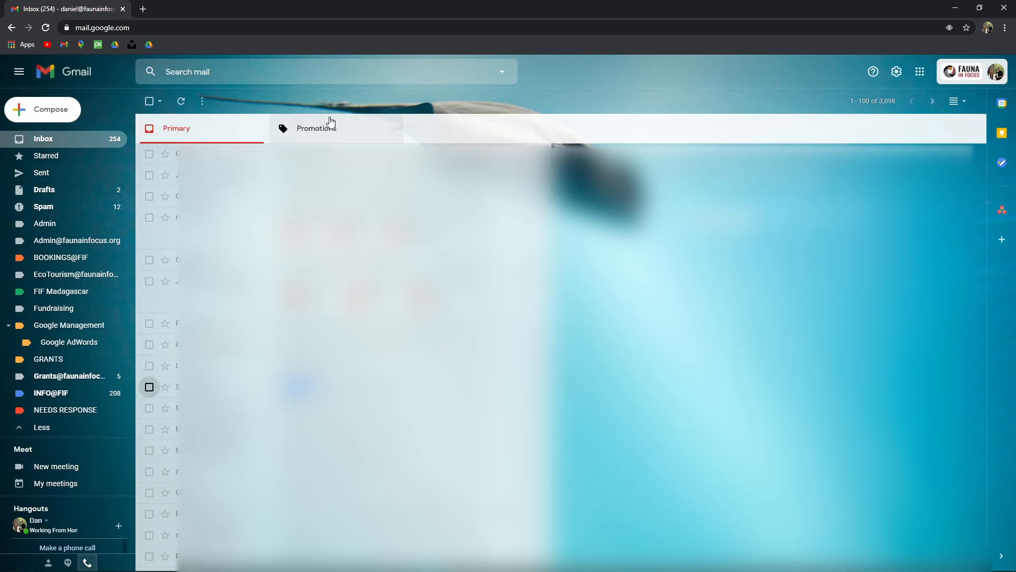
- View the inbox's additional options without applying any of them
click(203, 101)
click(429, 97)
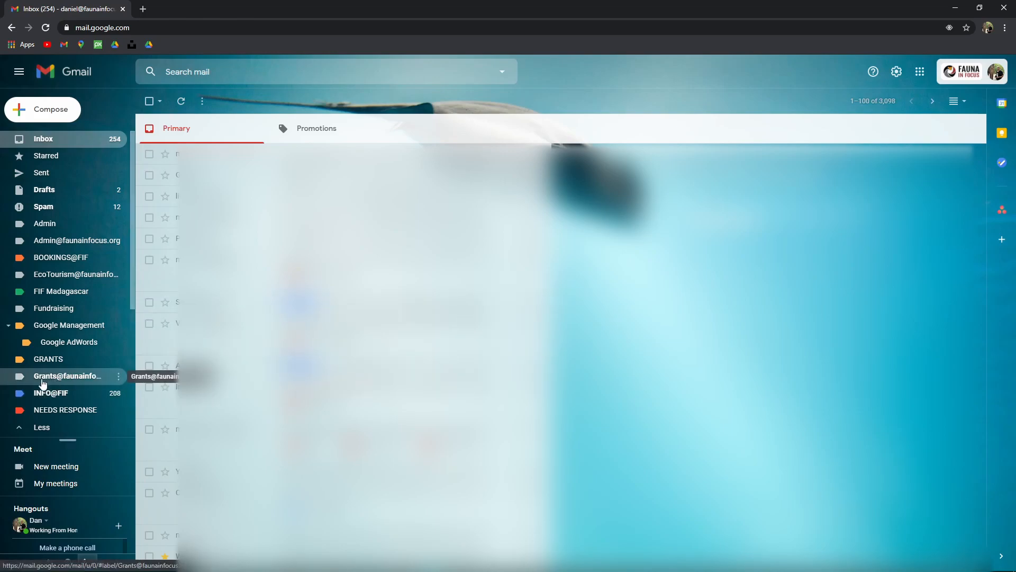
- View the messages filed under the INFO@FIF label and under the label named after the grants e-mail address
scroll(44, 398, down, 1)
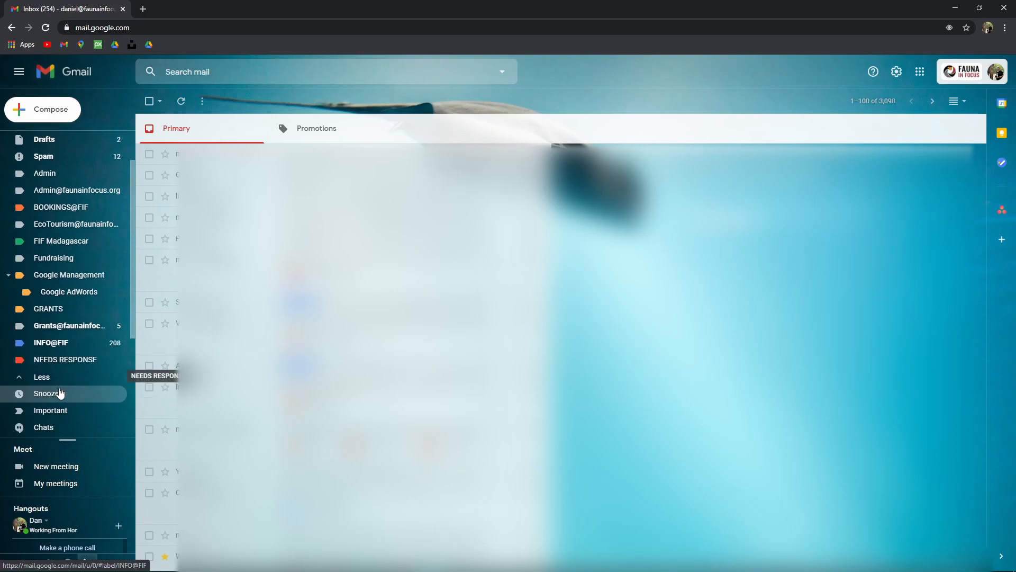
click(84, 339)
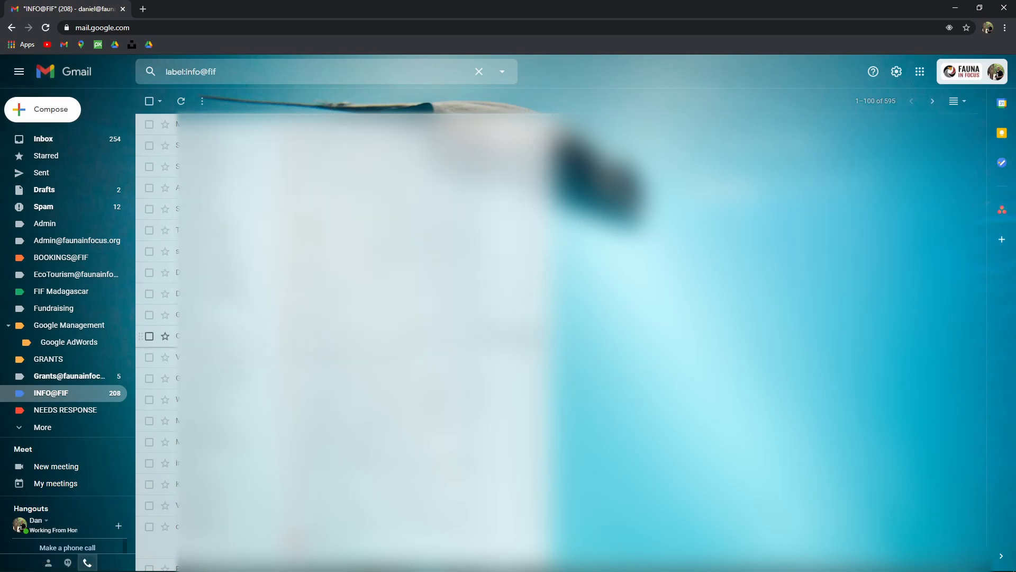
click(74, 380)
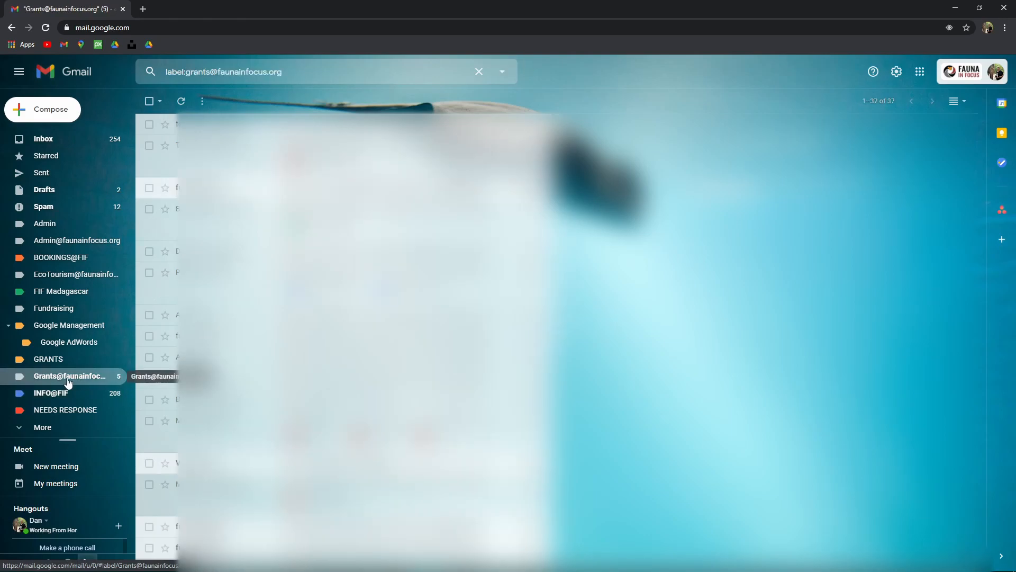
scroll(151, 370, down, 2)
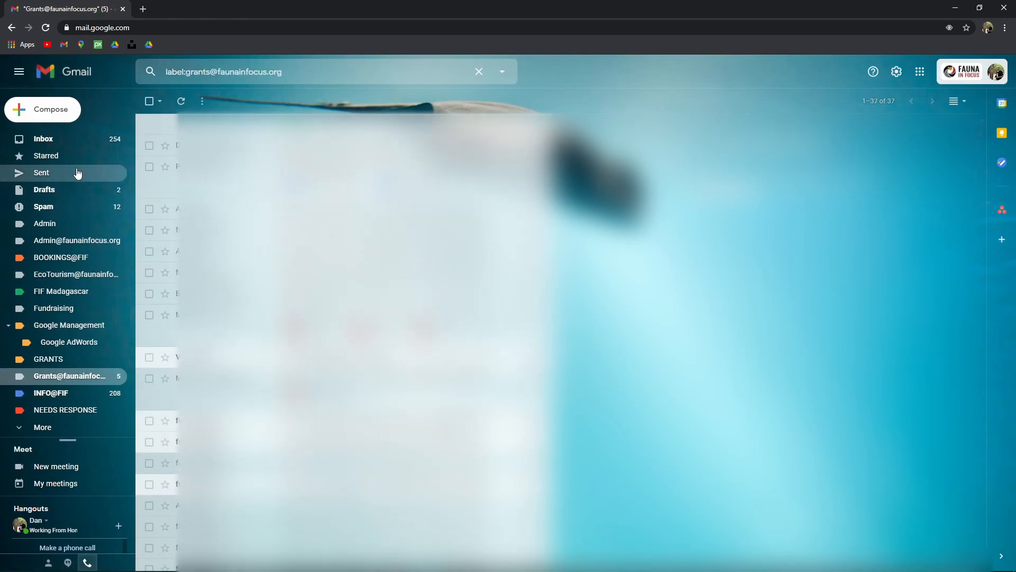
- Return to the inbox and examine the coloured labels shown on messages throughout the Primary list
click(80, 142)
scroll(317, 281, down, 3)
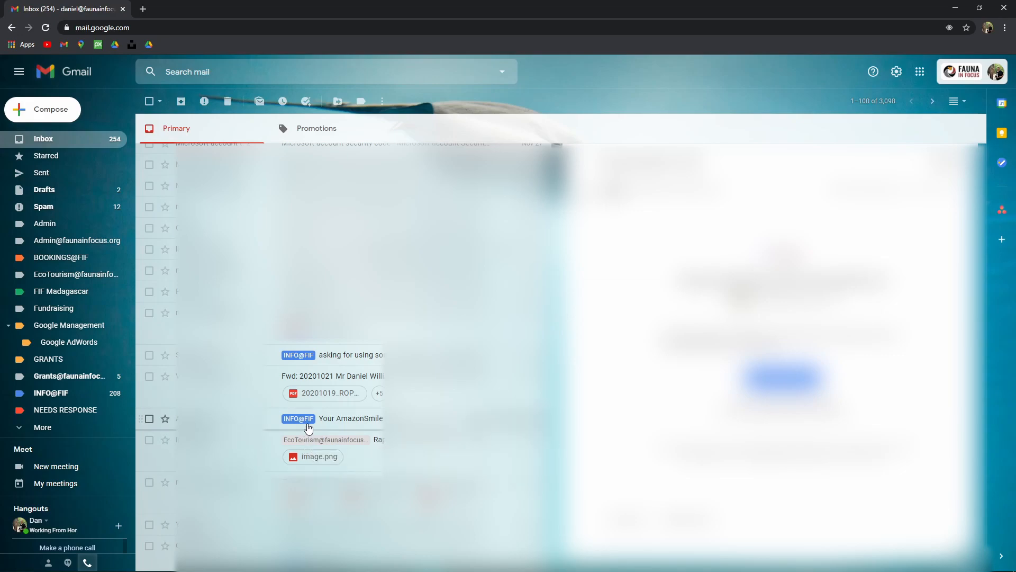
scroll(308, 429, down, 3)
scroll(344, 318, down, 5)
scroll(344, 345, down, 5)
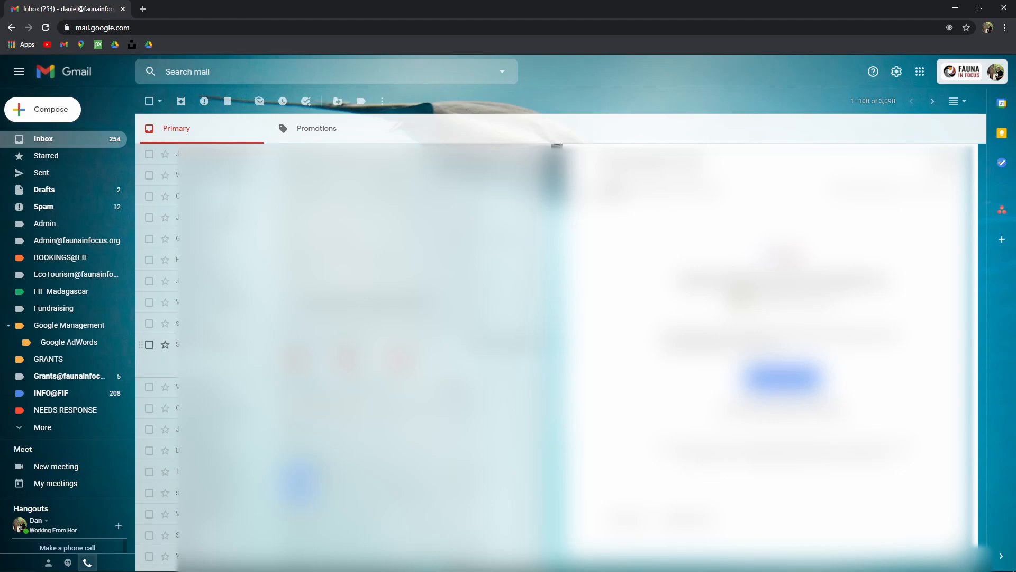
scroll(339, 371, down, 4)
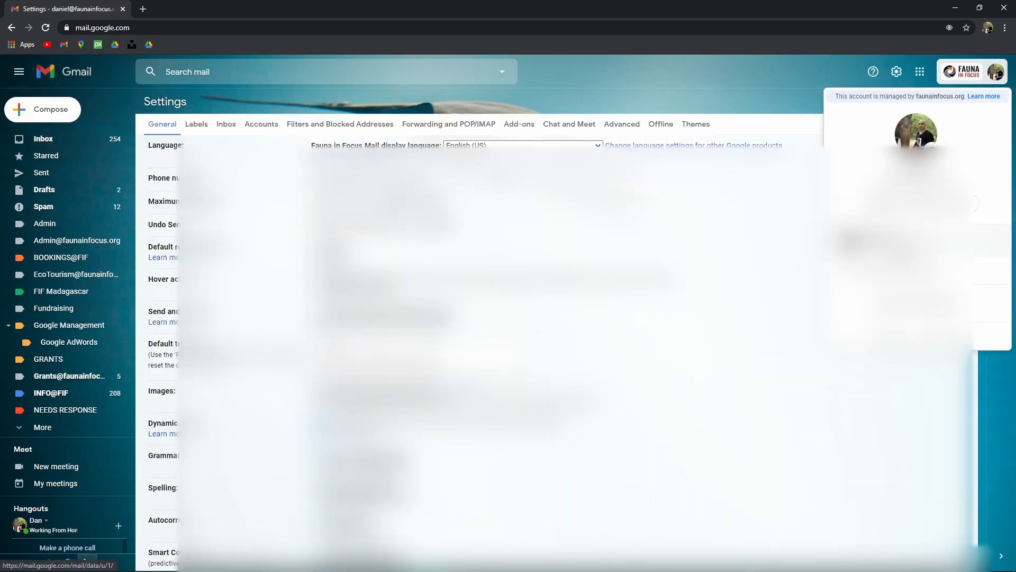